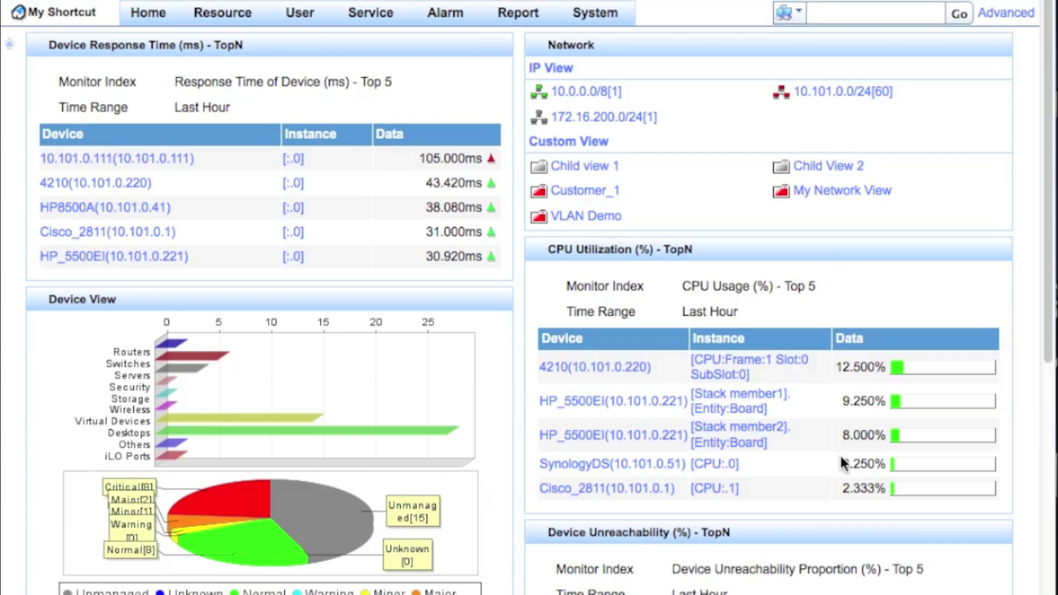
# - Open Data Collection from the System menu's System Configuration section
pyautogui.moveTo(487, 106)
pyautogui.click(598, 16)
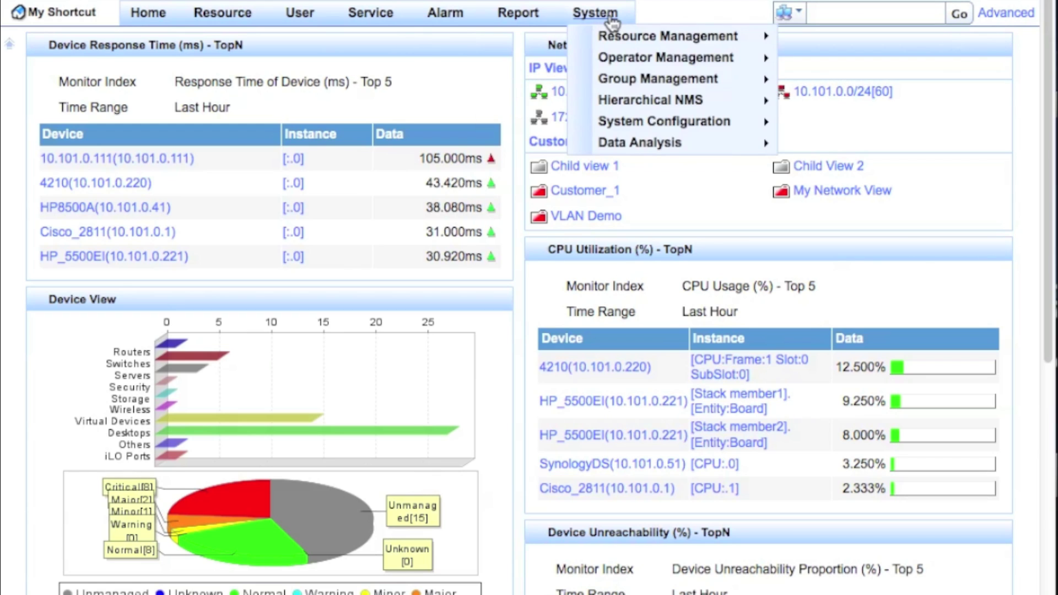
pyautogui.moveTo(733, 121)
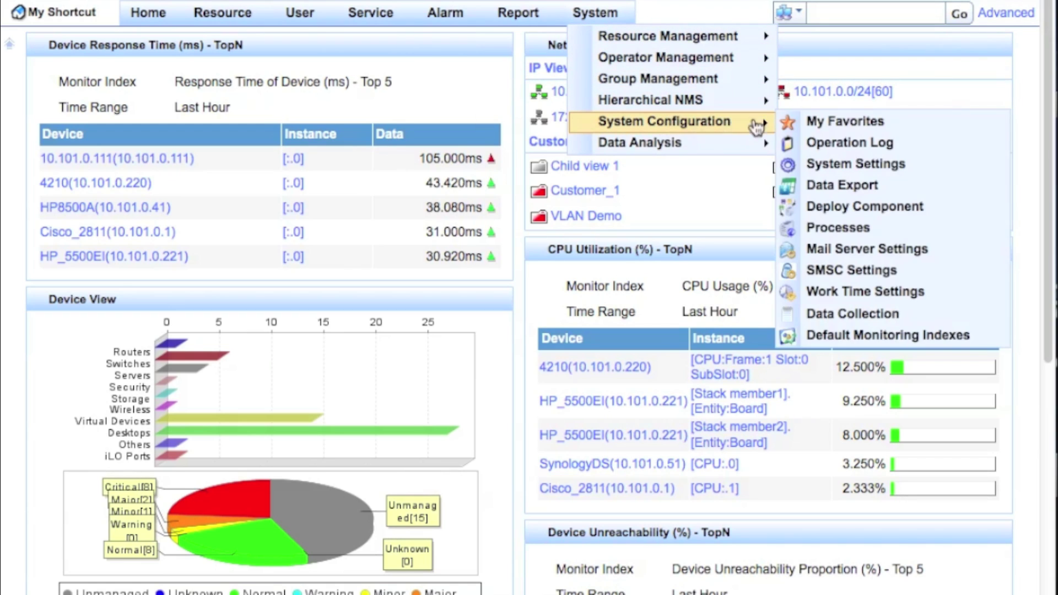
pyautogui.click(926, 319)
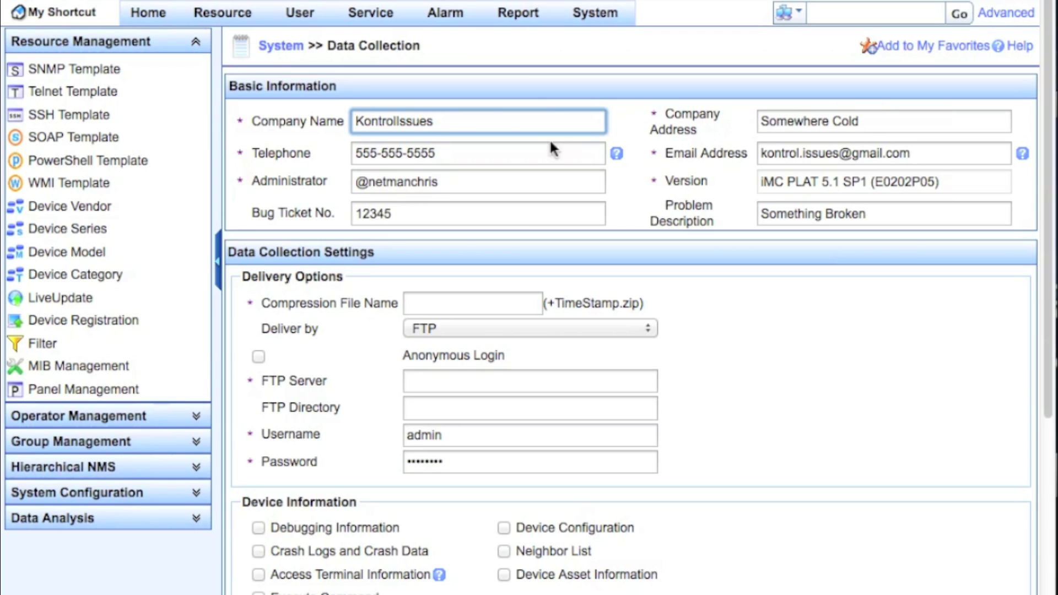
# - Review the telephone, e-mail, administrator, iMC version and bug ticket fields in Basic Information
pyautogui.click(516, 155)
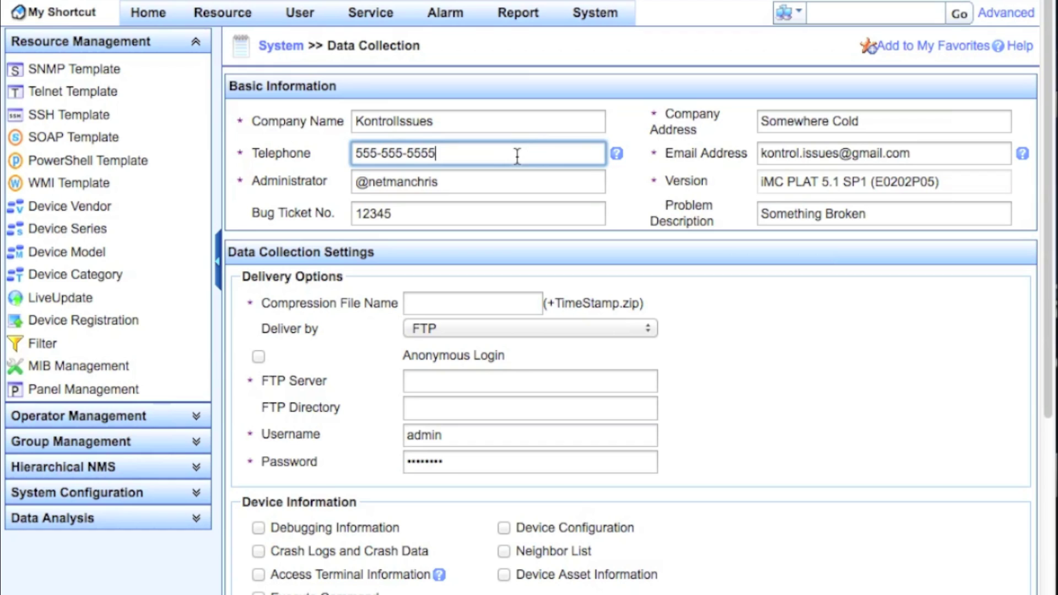
pyautogui.click(942, 157)
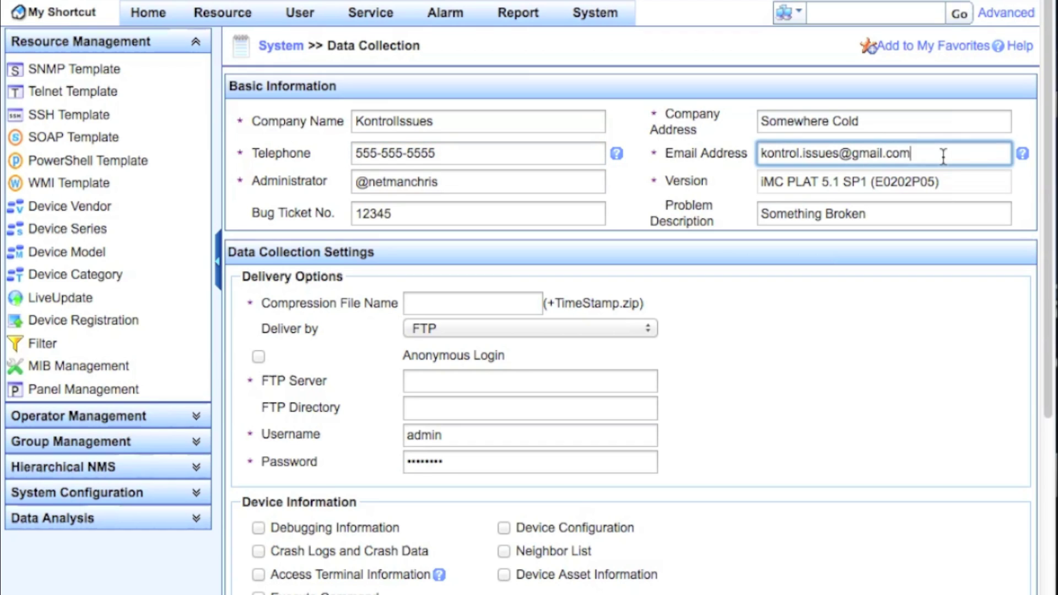
pyautogui.click(535, 183)
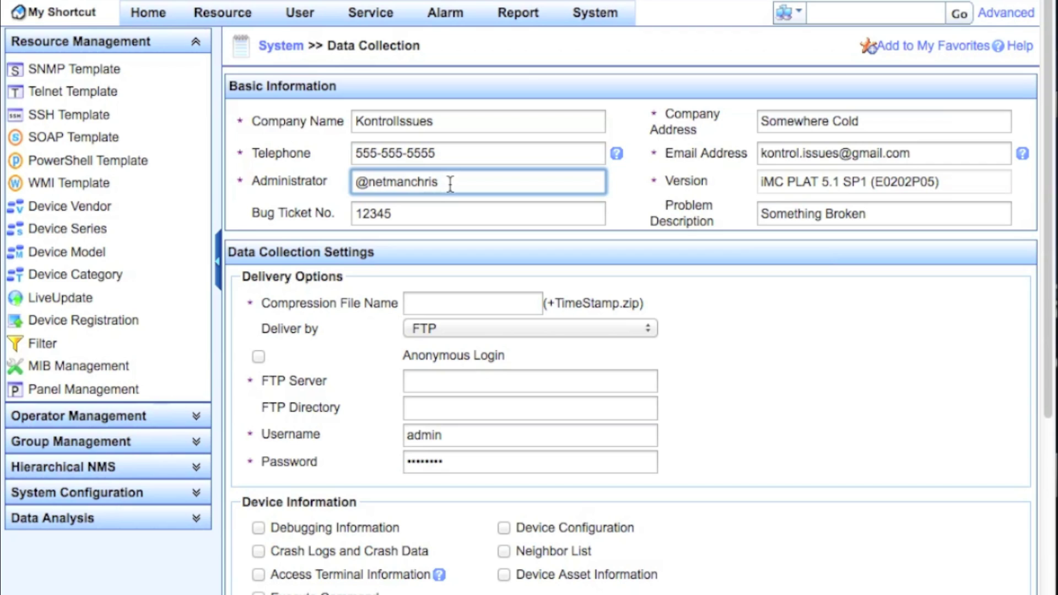
pyautogui.click(957, 182)
pyautogui.click(537, 219)
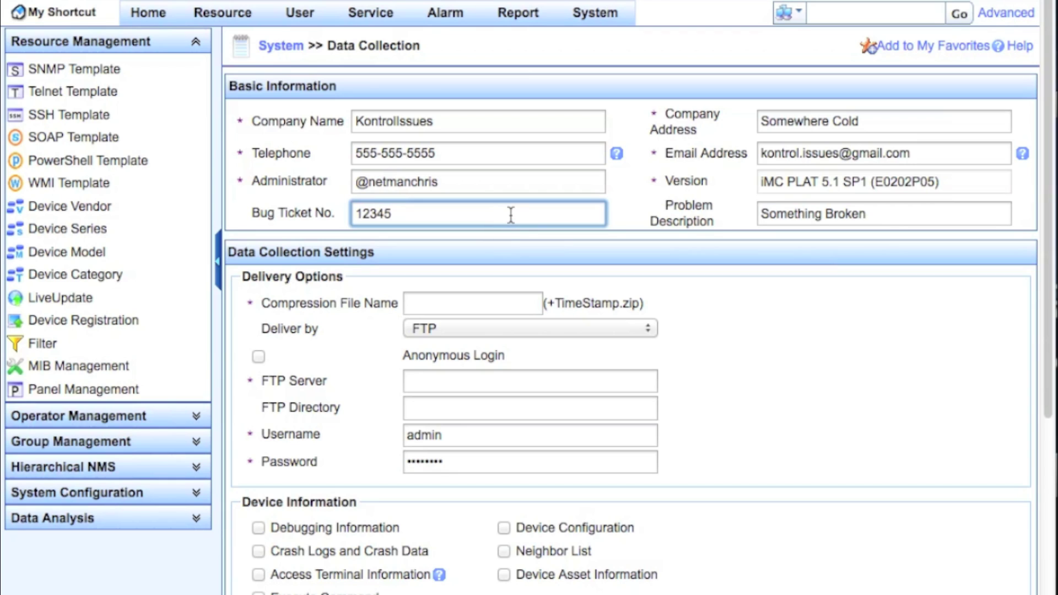
# - Change the problem description to 'Something is Broken'
pyautogui.click(930, 212)
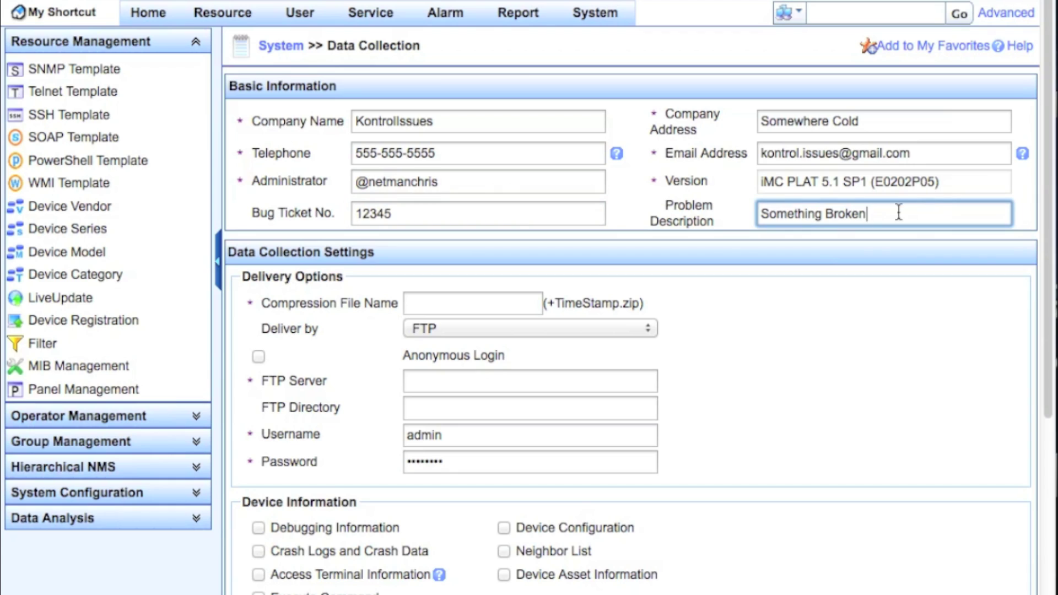
pyautogui.click(821, 213)
pyautogui.write('is')
pyautogui.click(846, 331)
# - Enter 12345 as the compression file name
pyautogui.click(473, 302)
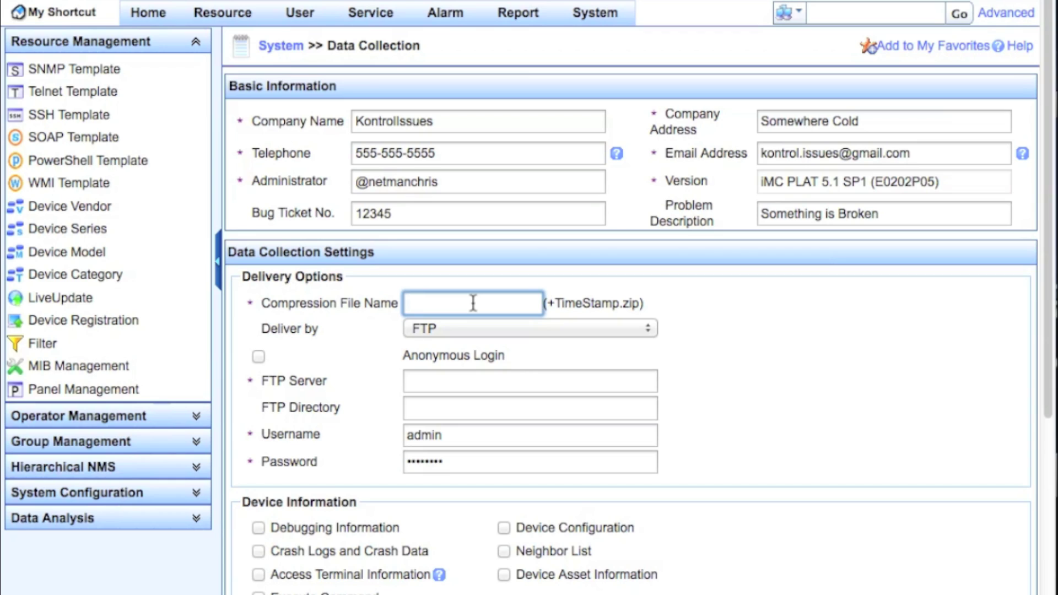
pyautogui.write('12345')
pyautogui.click(488, 325)
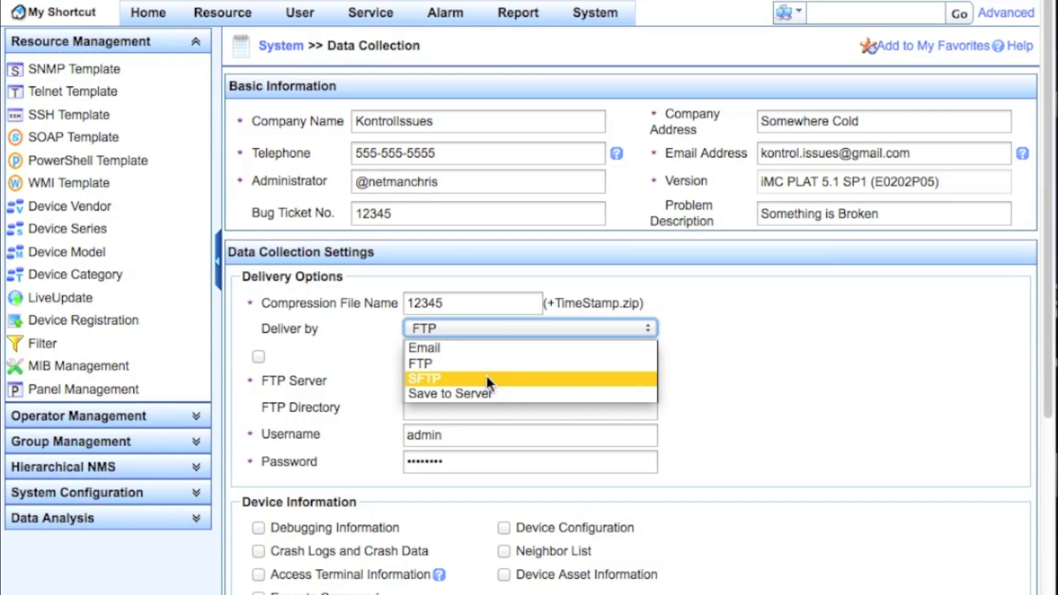
# - Choose Save to Server delivery and check the server folder C:\Program Files\iMC\tmp
pyautogui.click(530, 392)
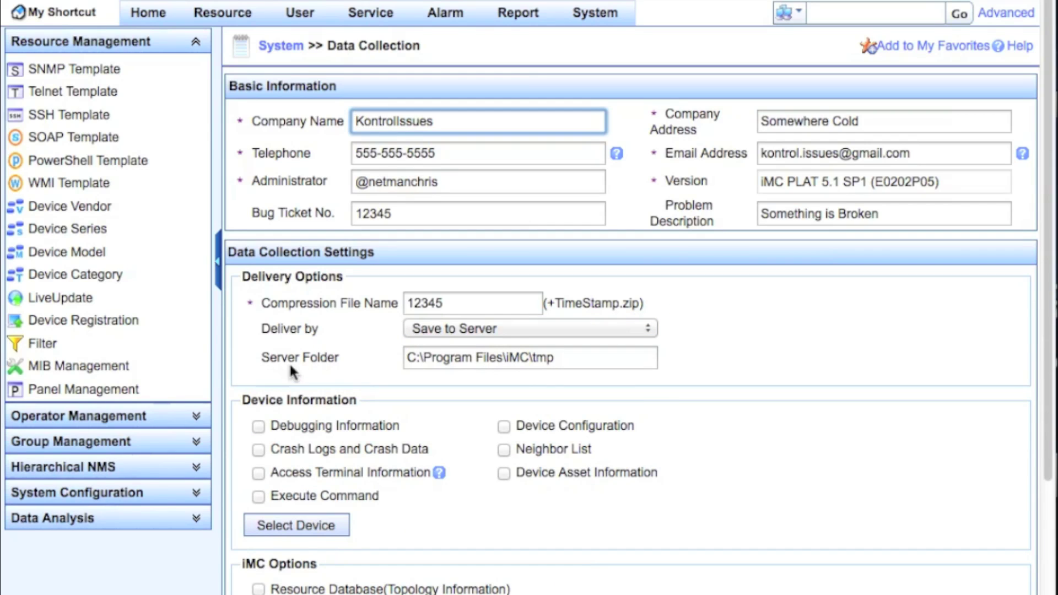
pyautogui.click(578, 359)
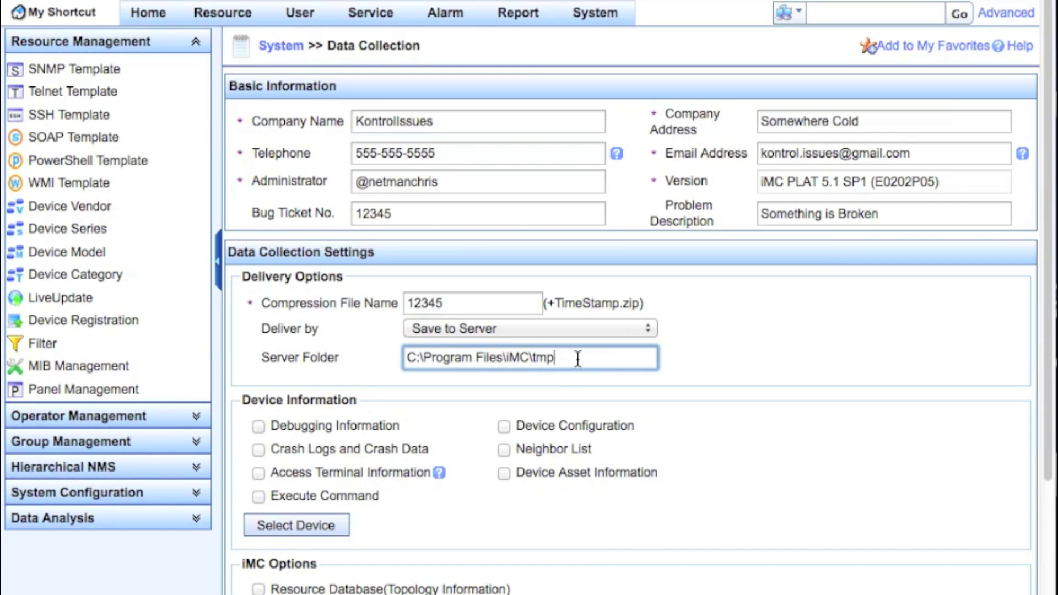
pyautogui.scroll(-5, 831, 397)
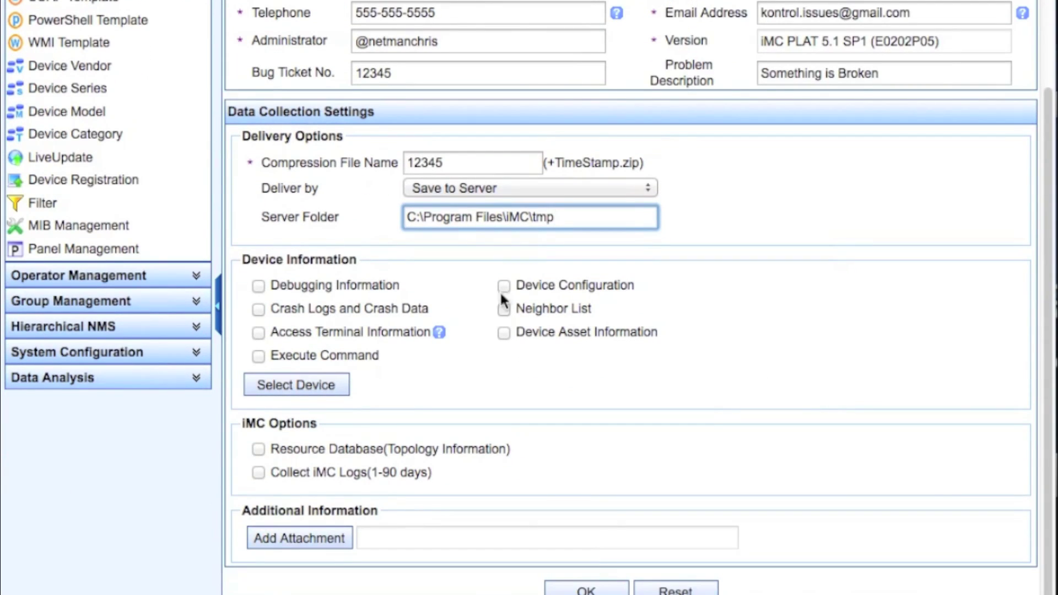
pyautogui.click(413, 282)
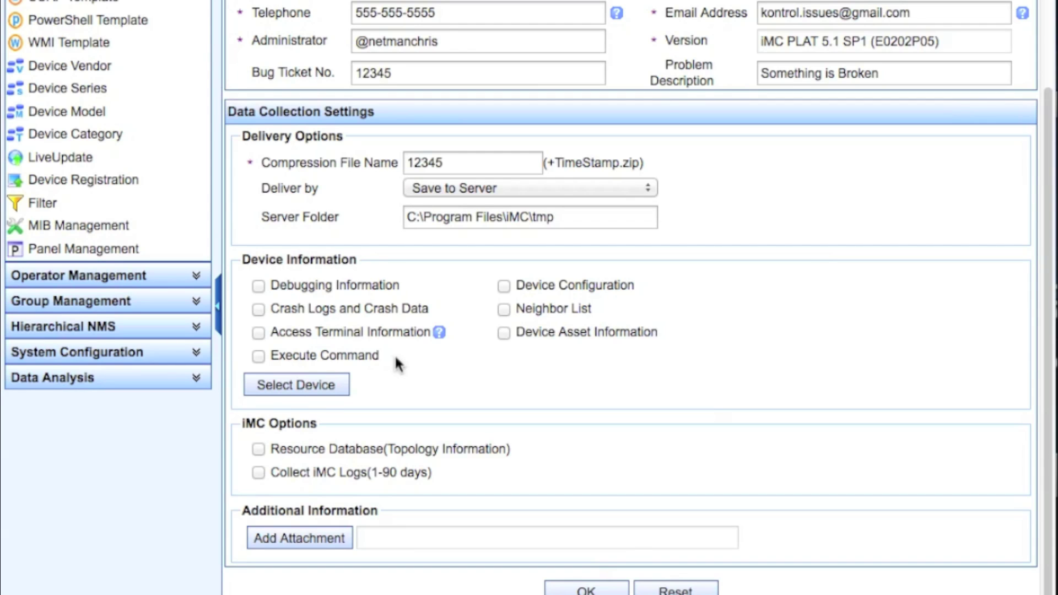
# - Add the HP_5500EI switch from Device View > Switches as the target device
pyautogui.click(312, 385)
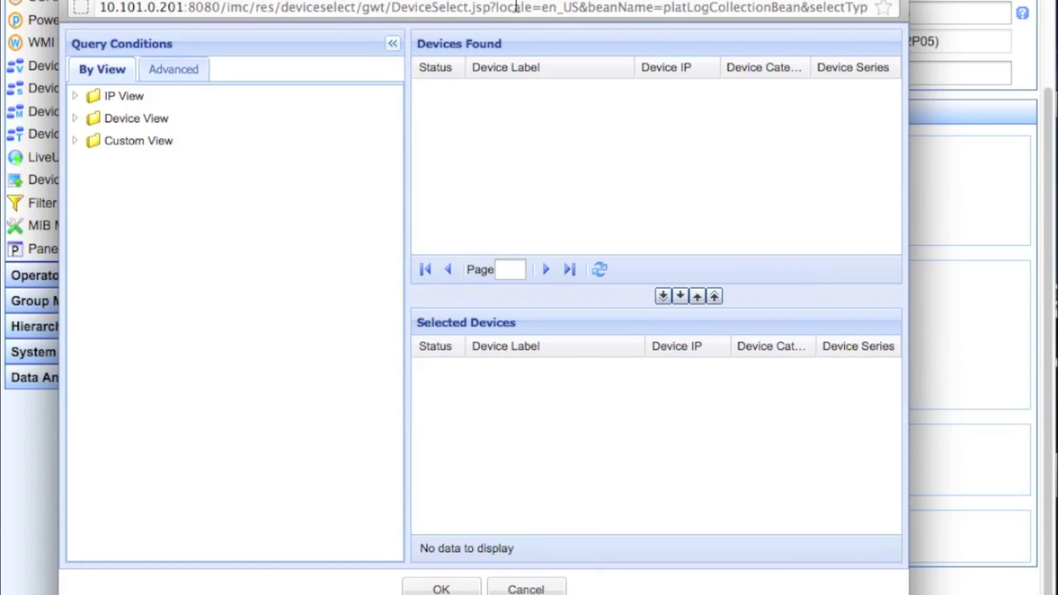
pyautogui.click(75, 116)
pyautogui.click(142, 165)
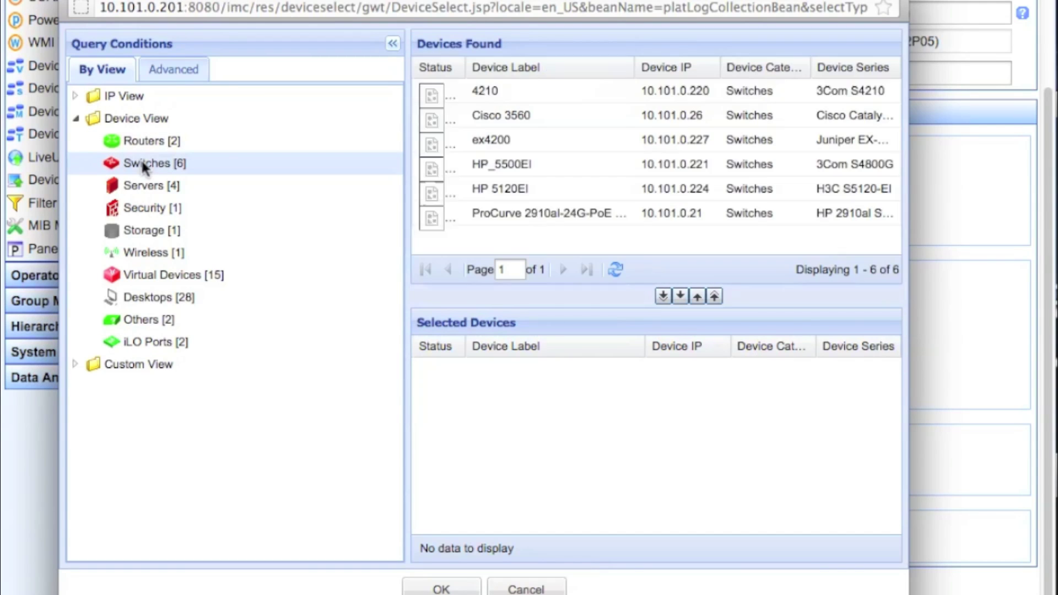
pyautogui.click(497, 164)
pyautogui.click(681, 297)
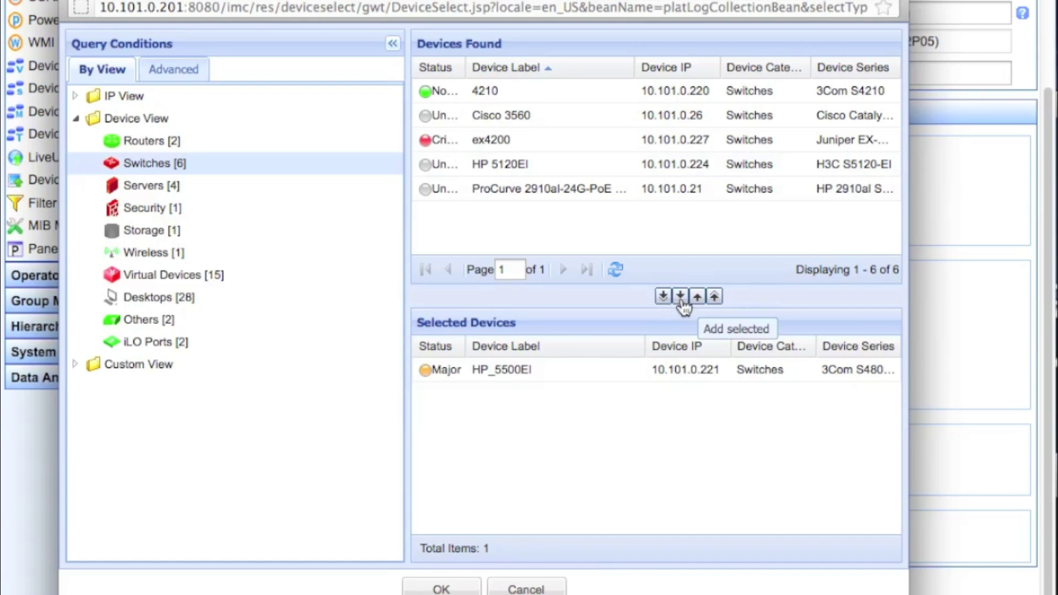
pyautogui.click(456, 589)
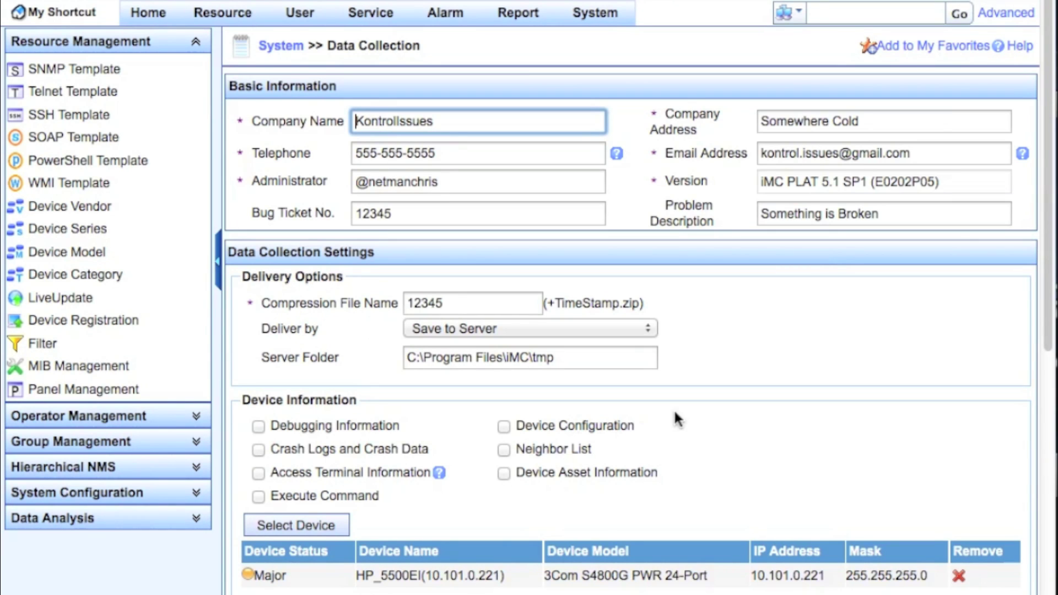
# - Tick Crash Logs and Crash Data and Neighbor List among the collection items
pyautogui.click(259, 447)
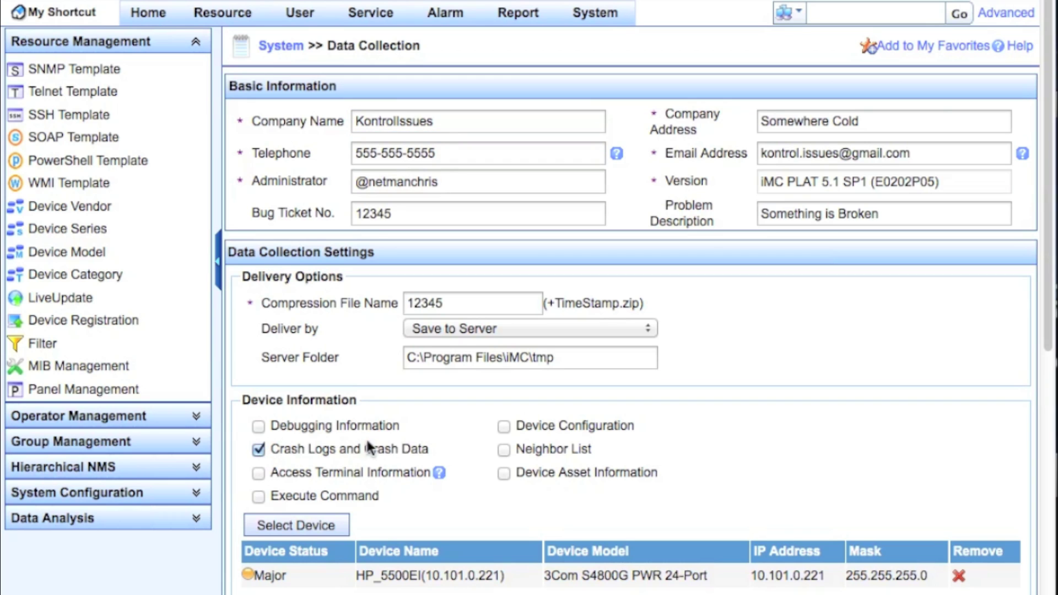
pyautogui.click(503, 450)
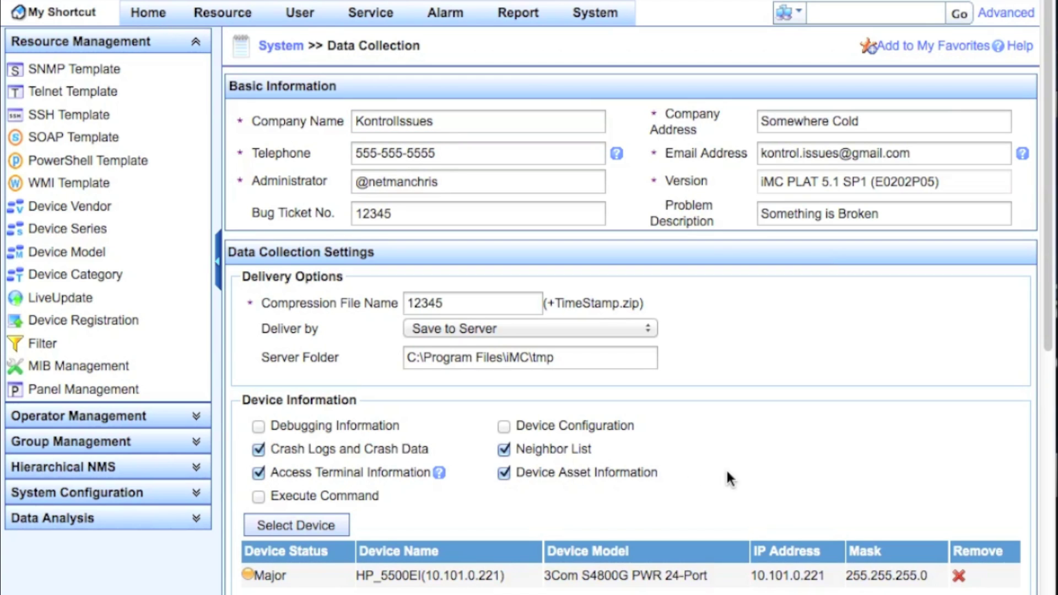
pyautogui.scroll(-7, 726, 468)
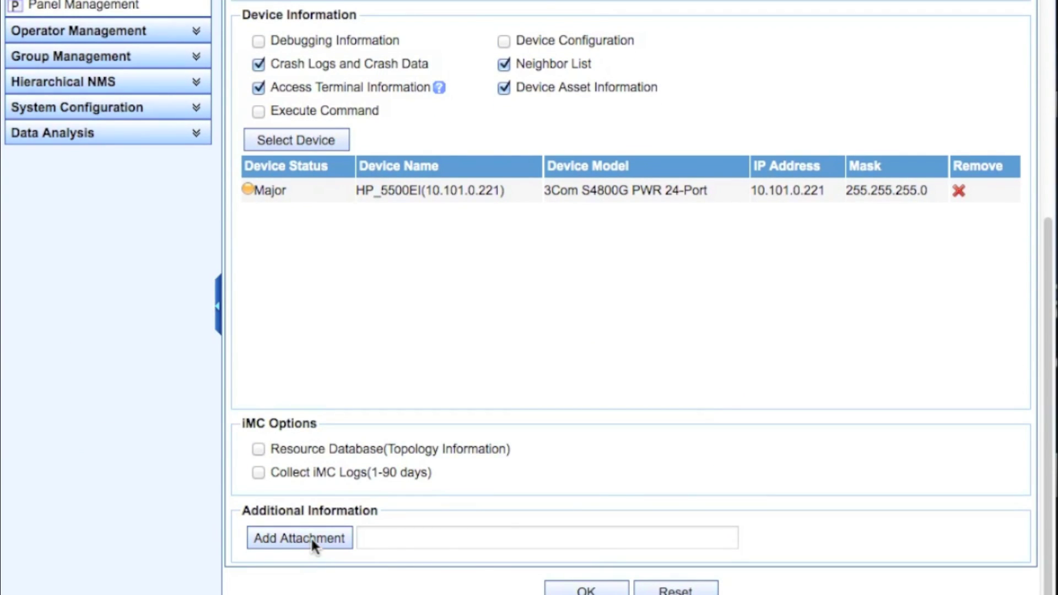
# - Start the collection and review the Collect Running Data results showing all tasks succeeded
pyautogui.click(583, 589)
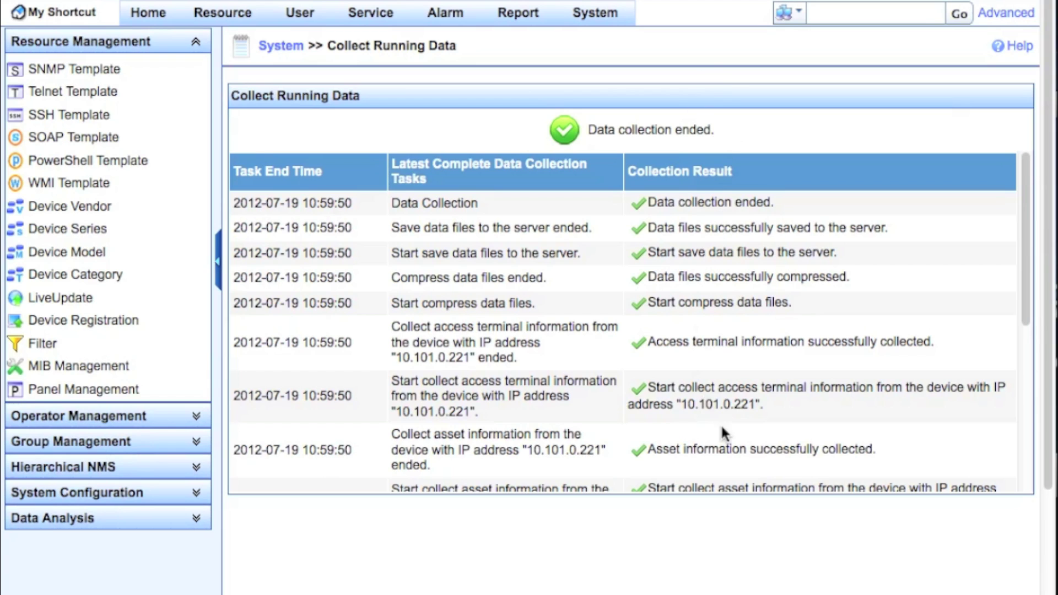
pyautogui.scroll(-5, 719, 423)
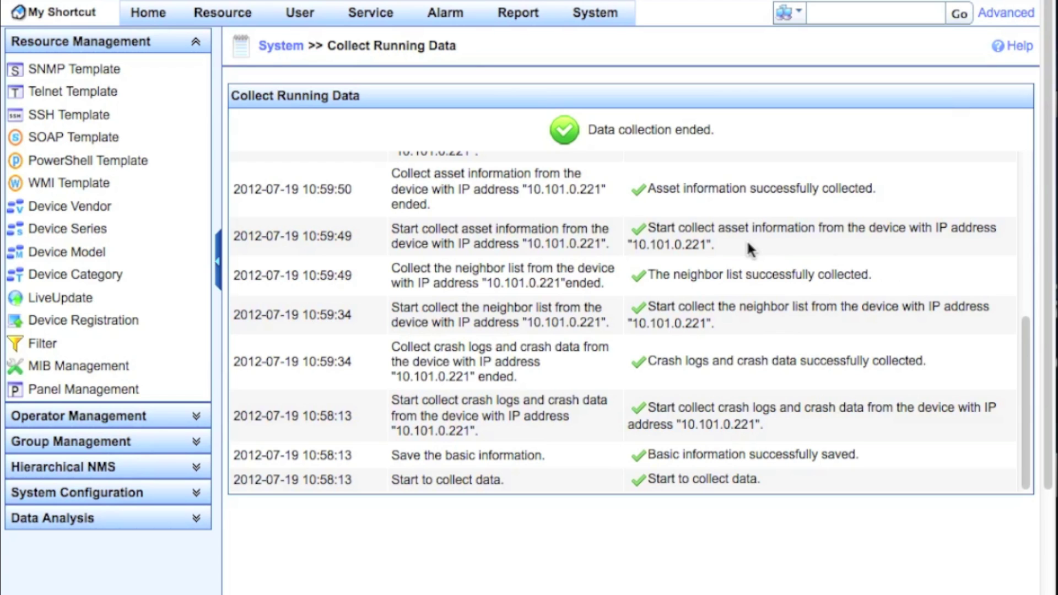
pyautogui.scroll(3, 885, 188)
pyautogui.scroll(2, 885, 186)
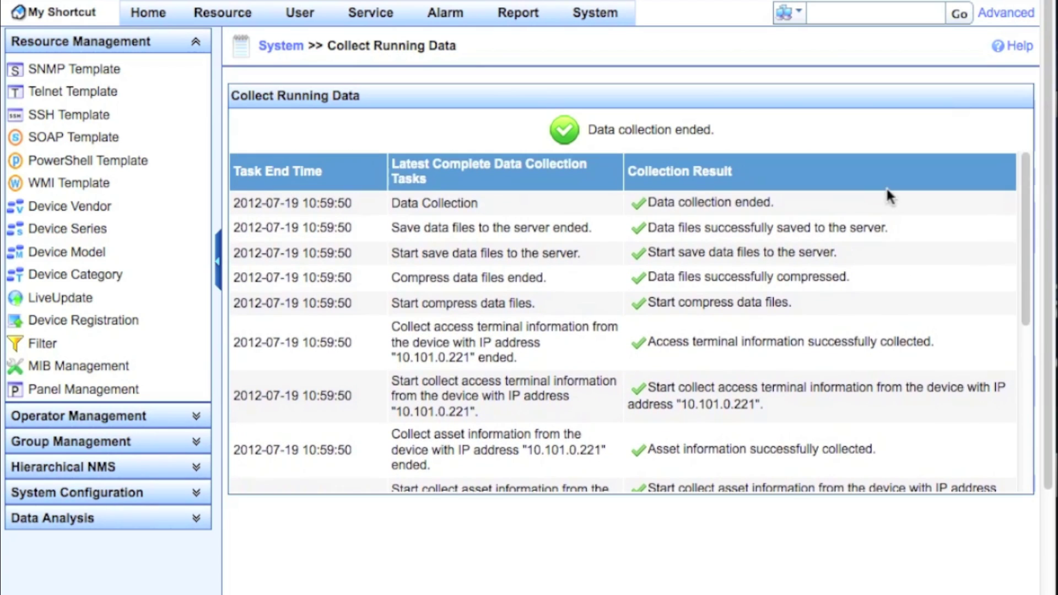